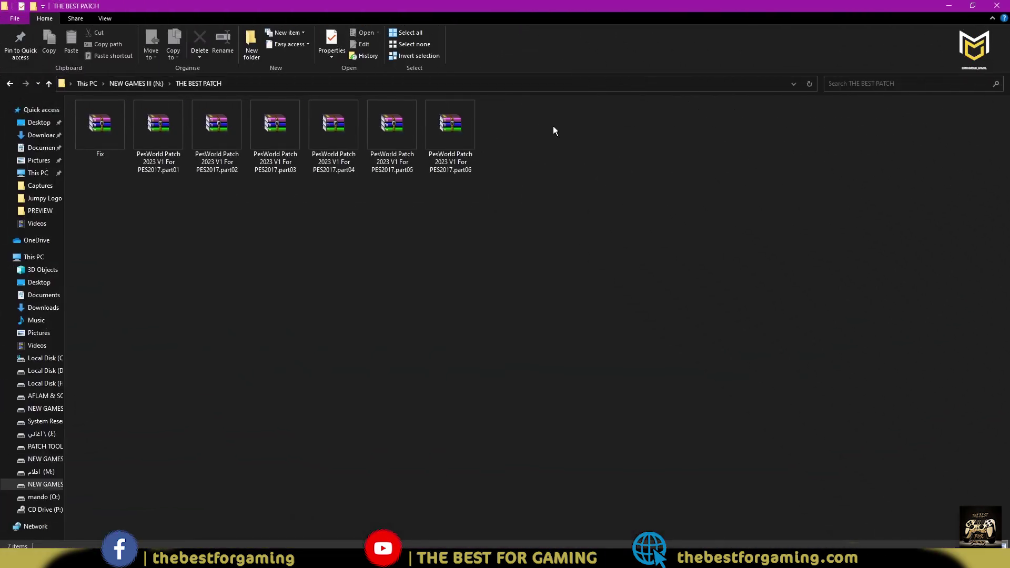
pyautogui.moveTo(554, 127); pyautogui.dragTo(172, 246)
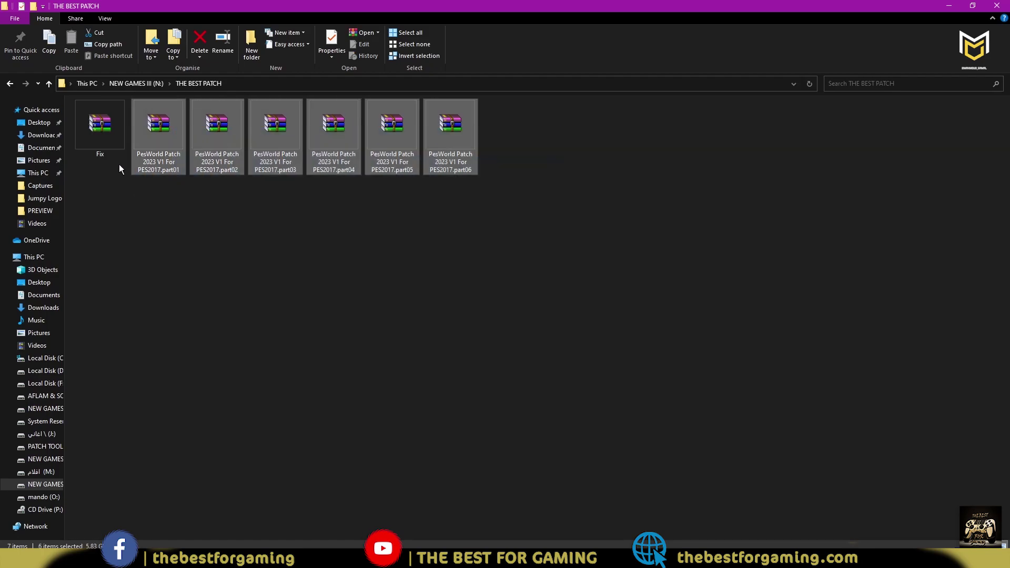
pyautogui.click(112, 143)
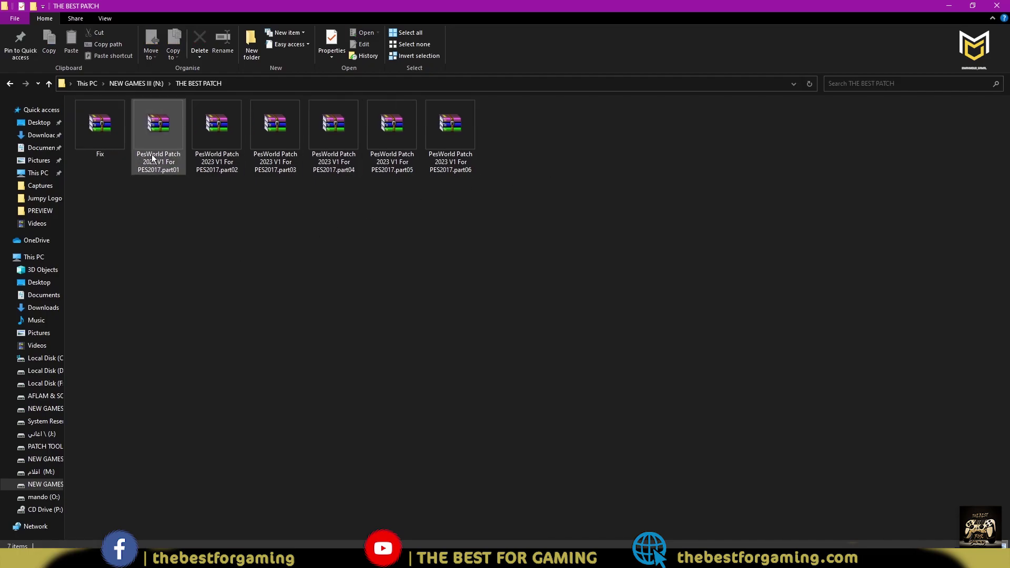
# Open the extraction options for the part01 patch archive and choose L:\PesWorld Patch 2023 V1 For PES2017 as the destination
pyautogui.click(164, 134)
pyautogui.rightClick(164, 133)
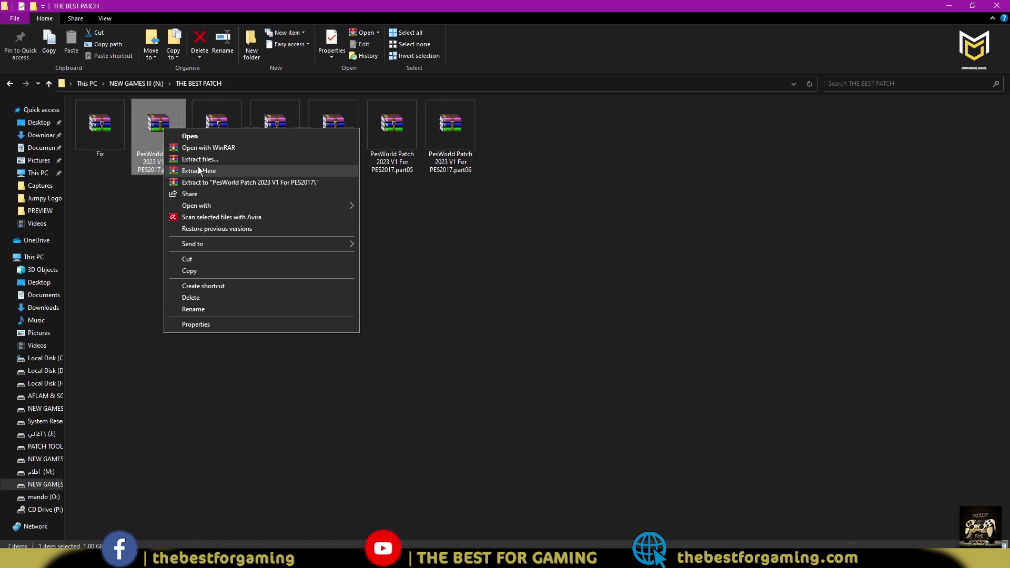
pyautogui.click(174, 201)
pyautogui.rightClick(164, 148)
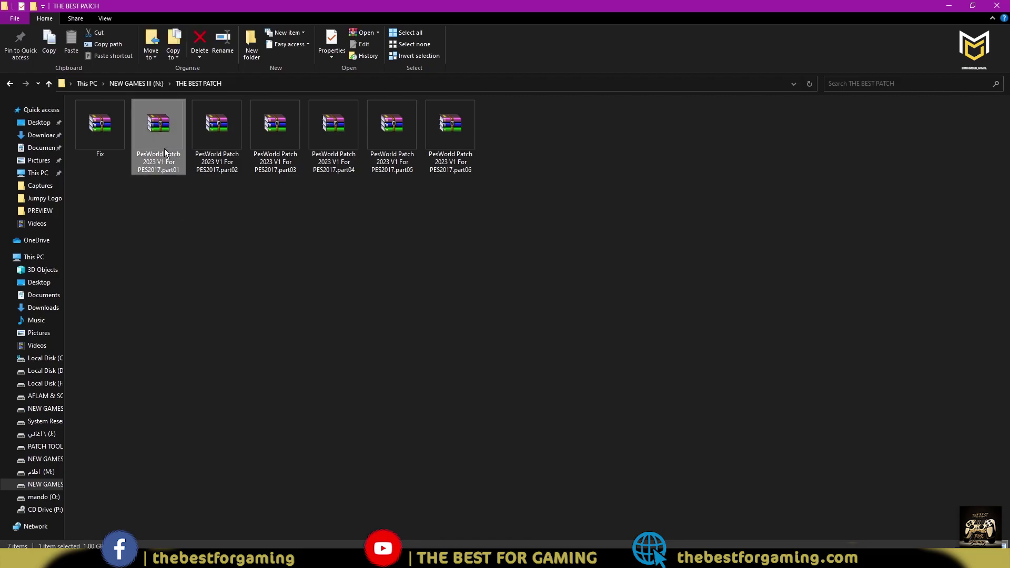
pyautogui.click(200, 180)
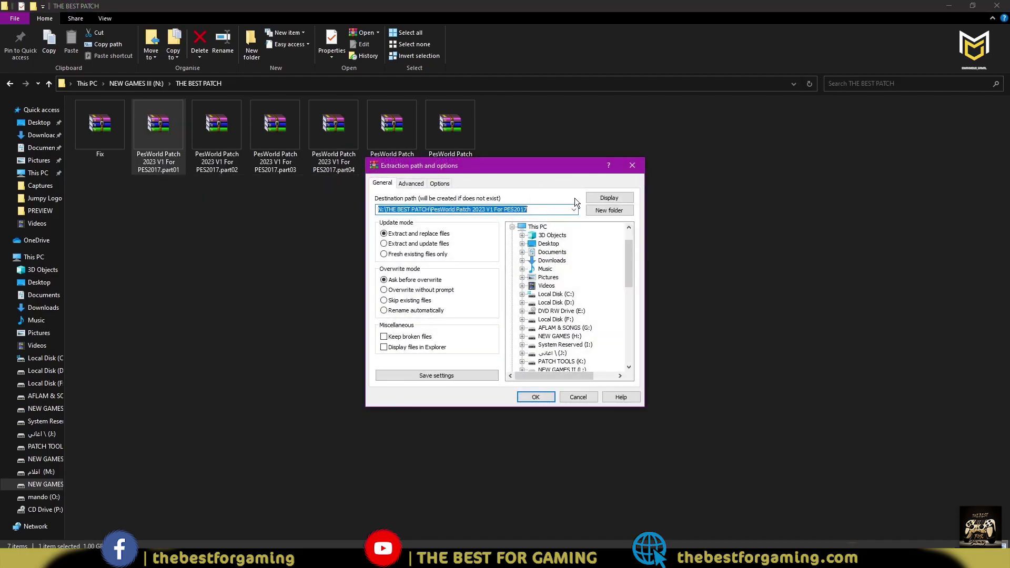
pyautogui.moveTo(630, 259); pyautogui.dragTo(628, 273)
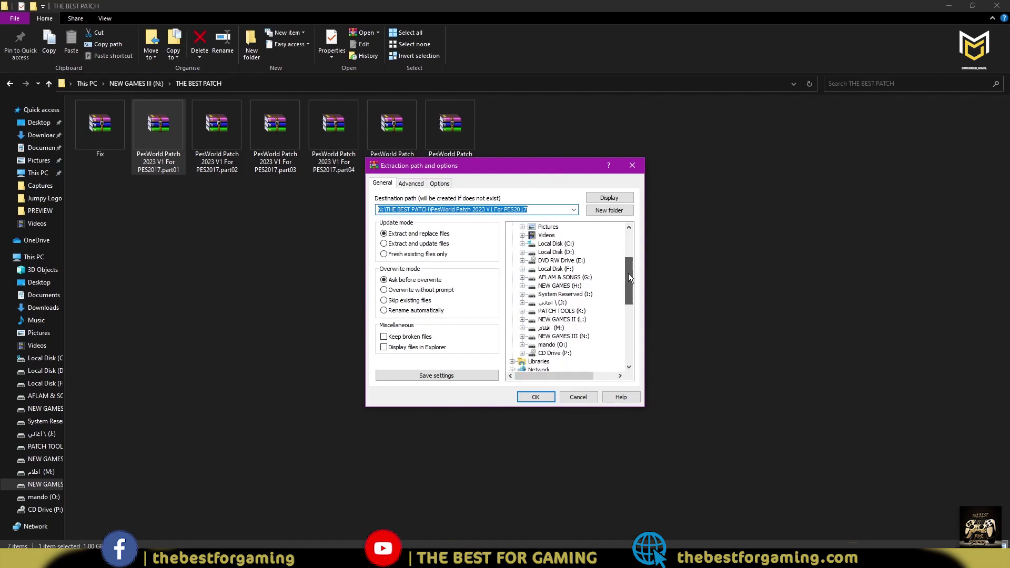
pyautogui.doubleClick(553, 320)
pyautogui.click(579, 346)
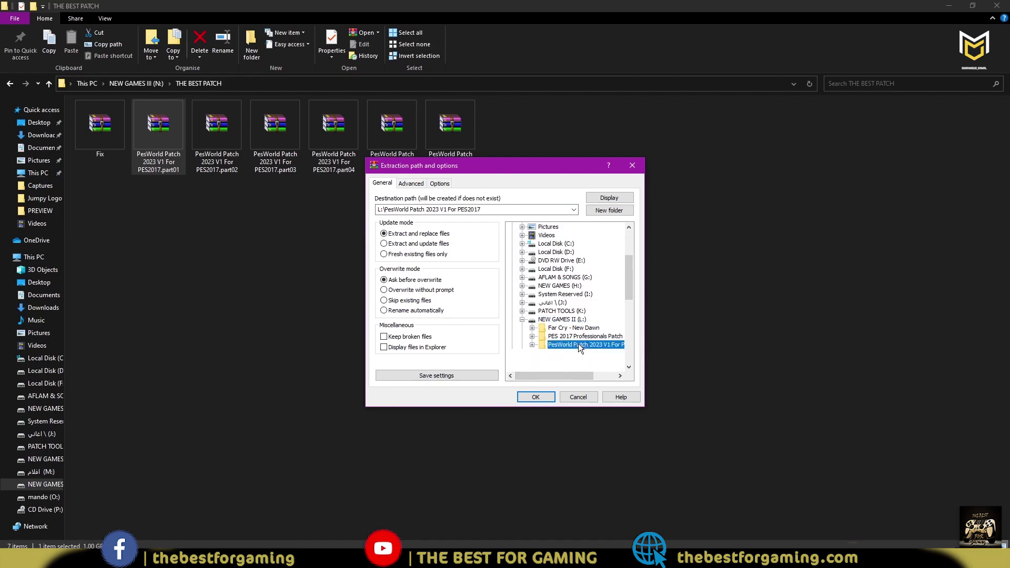
pyautogui.scroll(-2, 581, 347)
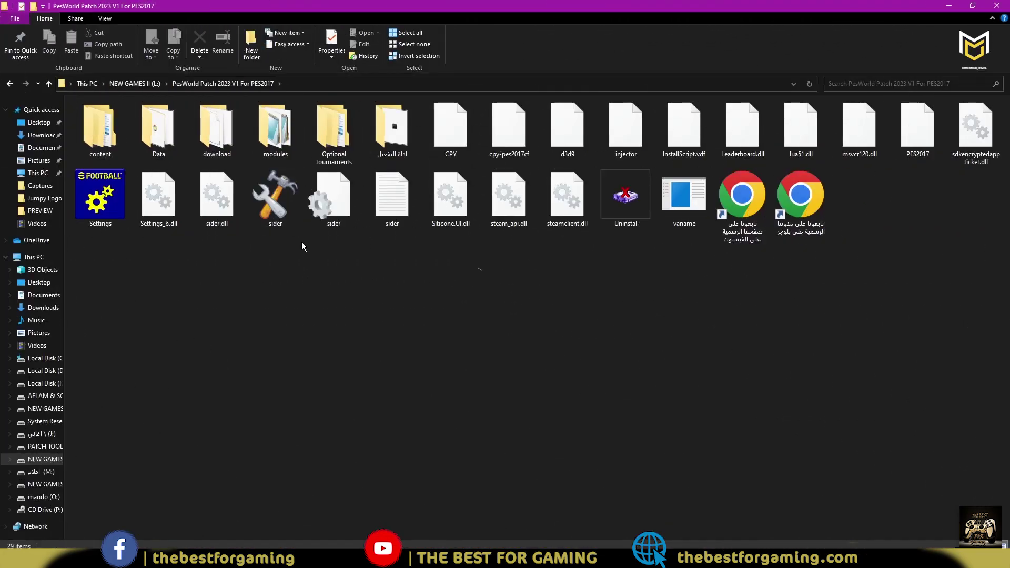
# Permanently delete everything in L:\PesWorld Patch 2023 V1 For PES2017 except the Data folder
pyautogui.moveTo(1000, 297); pyautogui.dragTo(90, 106)
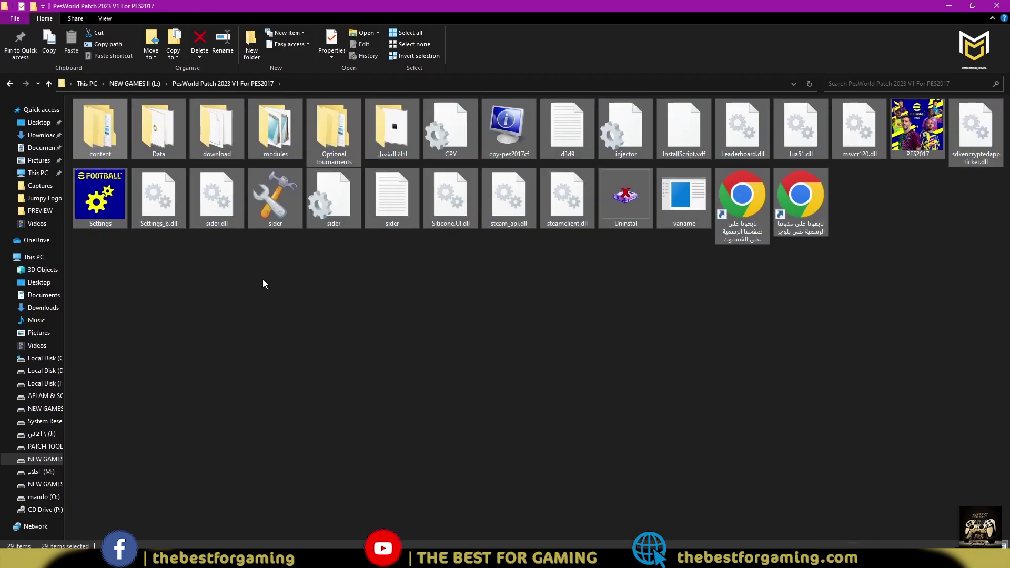
pyautogui.click(567, 368)
pyautogui.moveTo(1008, 290); pyautogui.dragTo(74, 181)
pyautogui.moveTo(1004, 110); pyautogui.dragTo(106, 137)
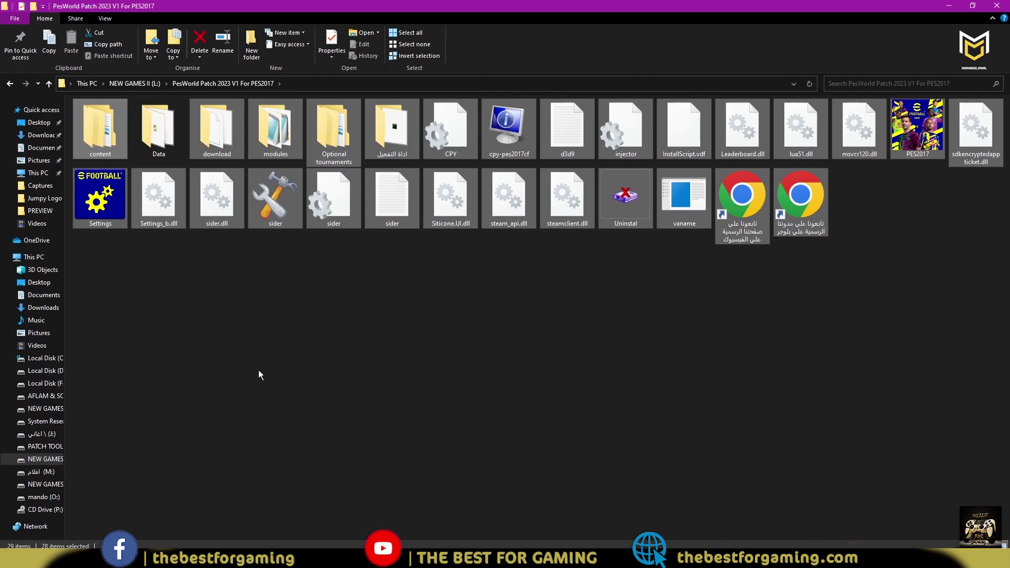
pyautogui.moveTo(219, 228)
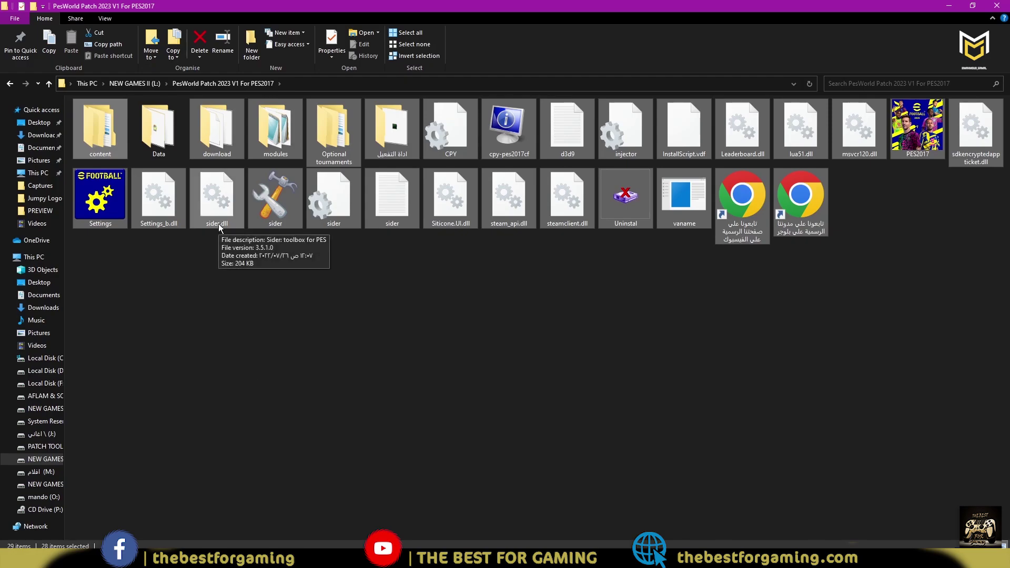
pyautogui.hotkey('shift', 'Delete')
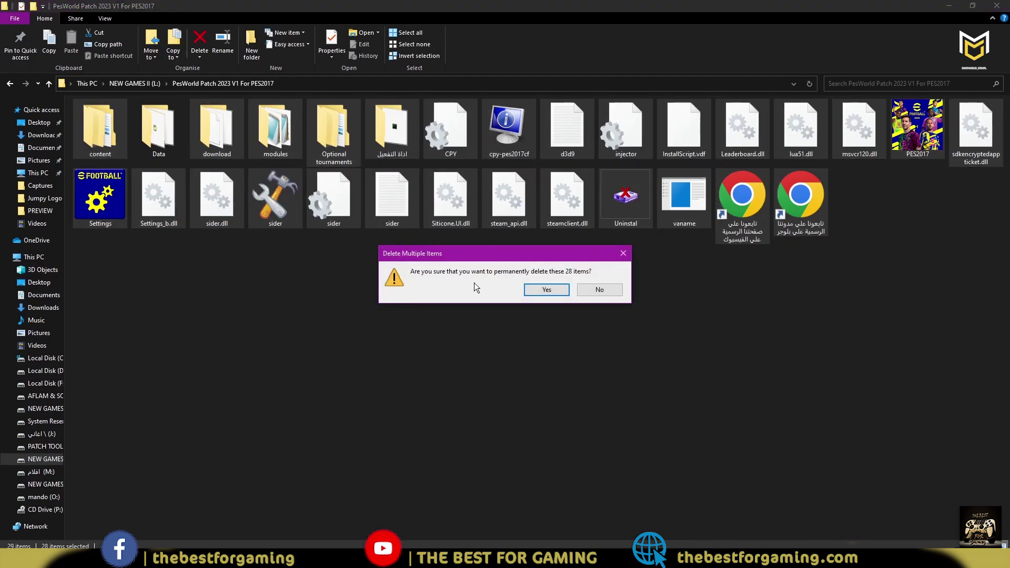
pyautogui.click(536, 291)
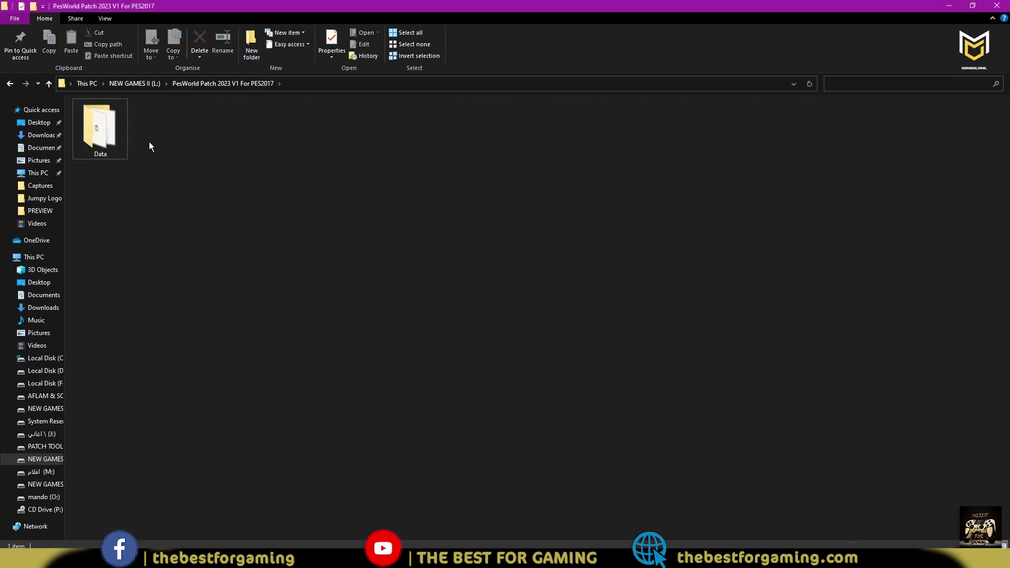
# Look through the CPK files in the remaining Data folder and return to THE BEST PATCH folder
pyautogui.doubleClick(116, 128)
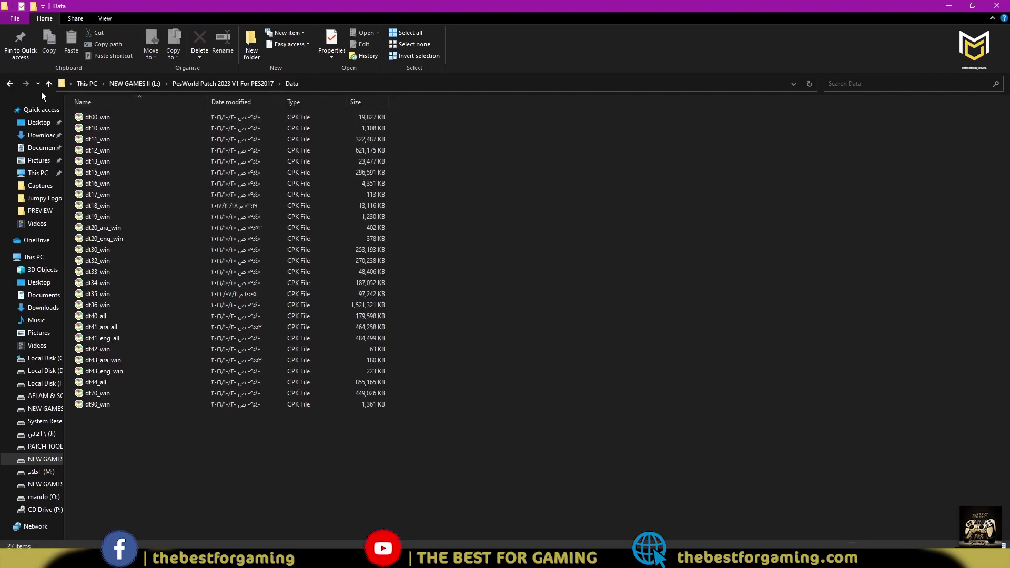
pyautogui.click(11, 84)
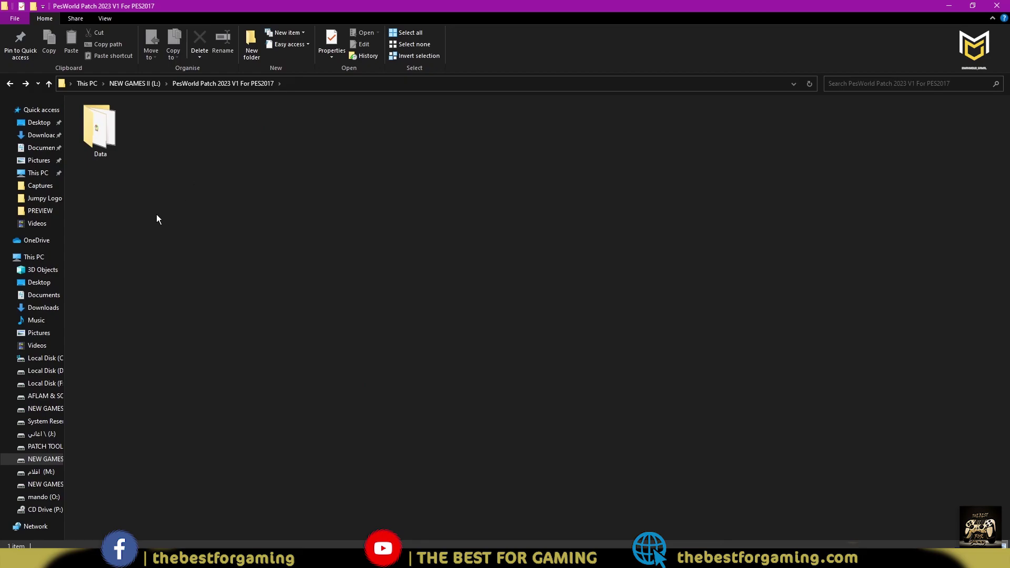
pyautogui.hotkey('alt', 'Up')
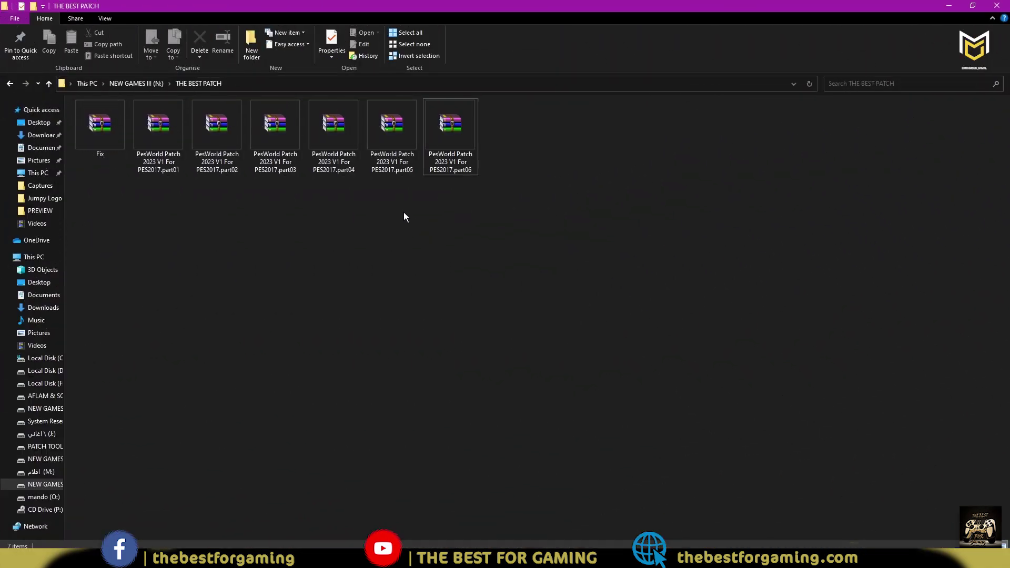
# Turn off Avira's real-time protection and return to THE BEST PATCH folder
pyautogui.click(873, 559)
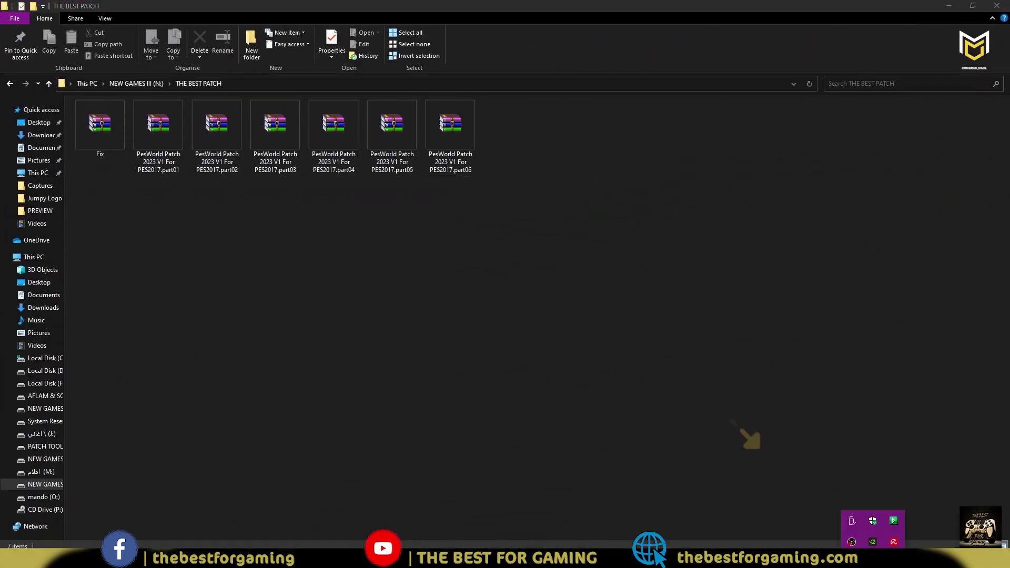
pyautogui.rightClick(894, 541)
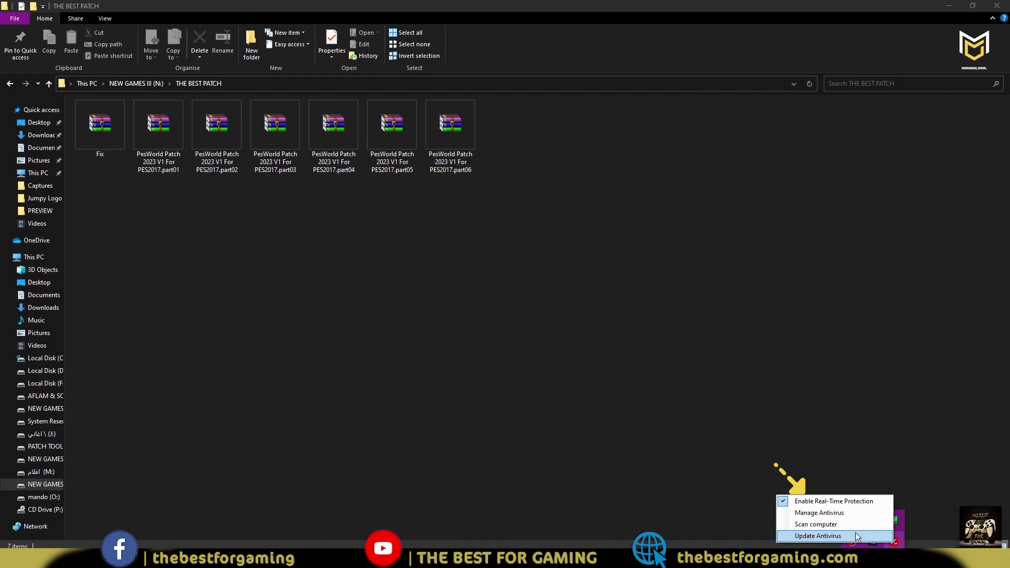
pyautogui.click(794, 504)
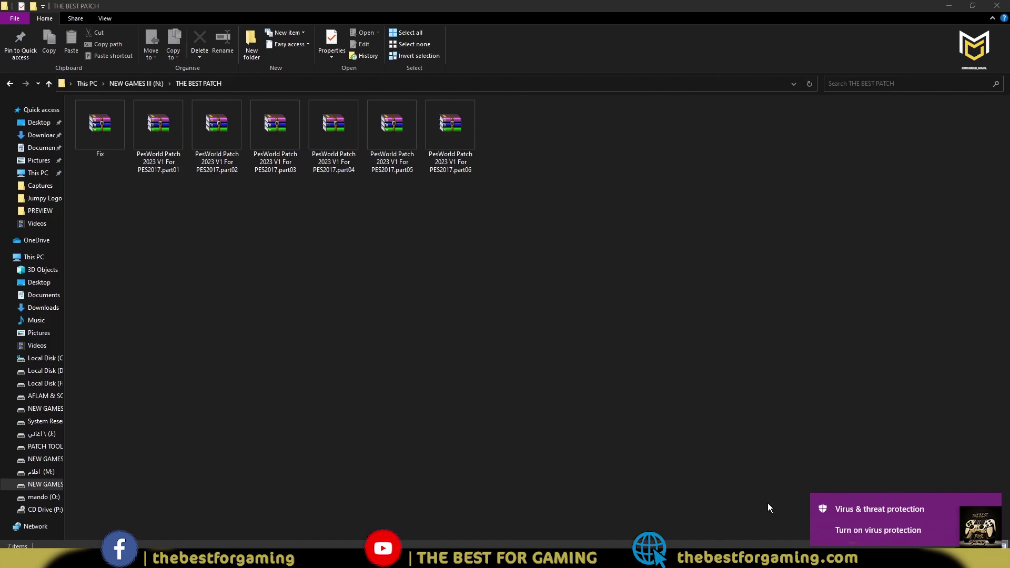
pyautogui.click(495, 156)
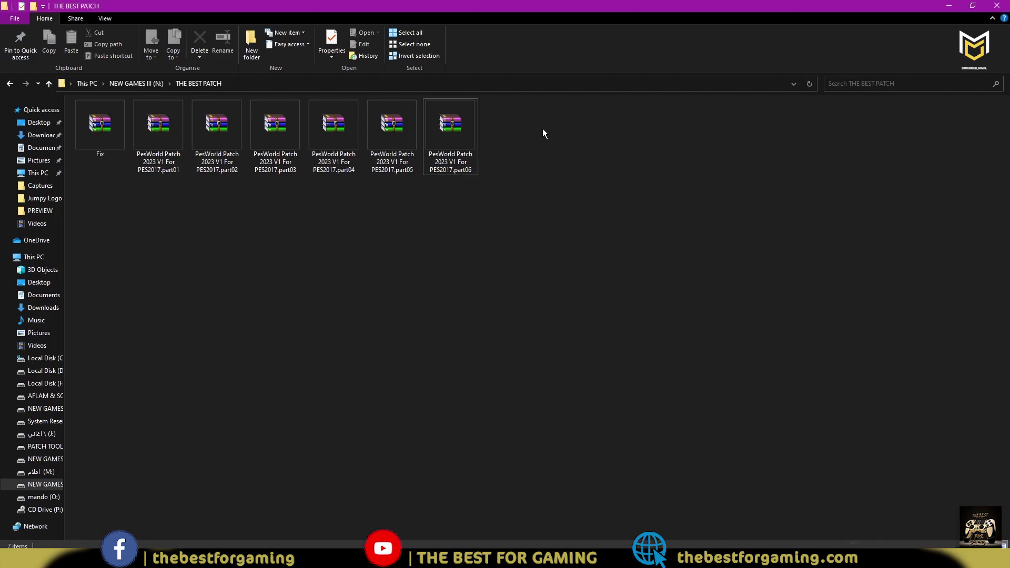
# Extract the multi-part PesWorld Patch 2023 V1 For PES2017 archive from part01 to the root of drive L:
pyautogui.moveTo(543, 133); pyautogui.dragTo(175, 234)
pyautogui.click(171, 195)
pyautogui.rightClick(163, 131)
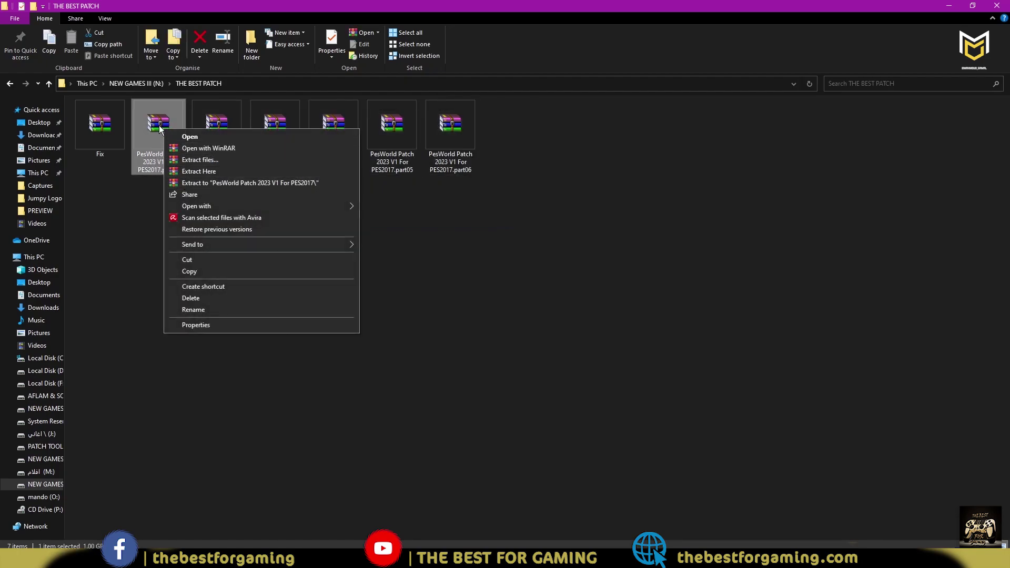
pyautogui.click(199, 160)
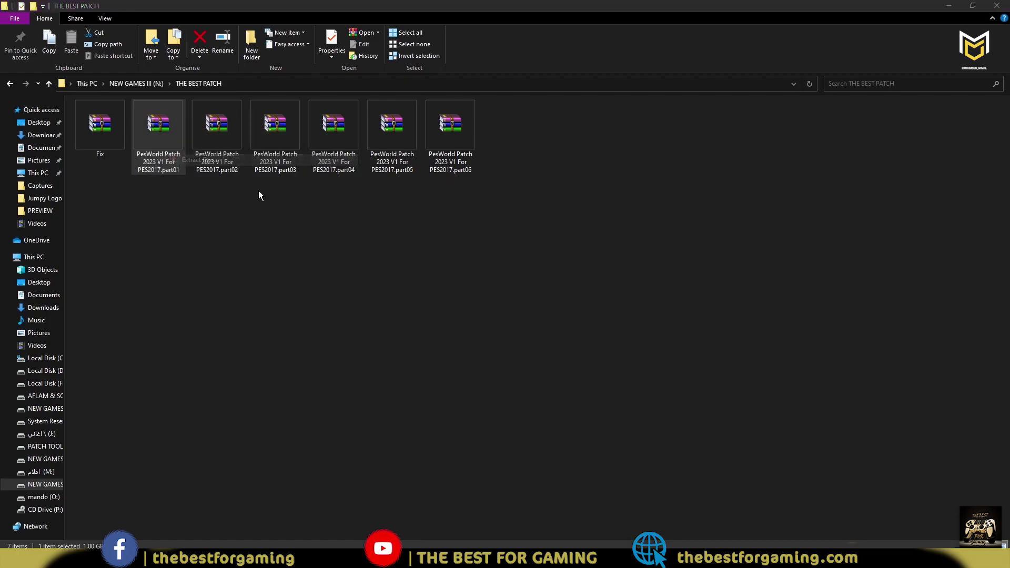
pyautogui.click(572, 370)
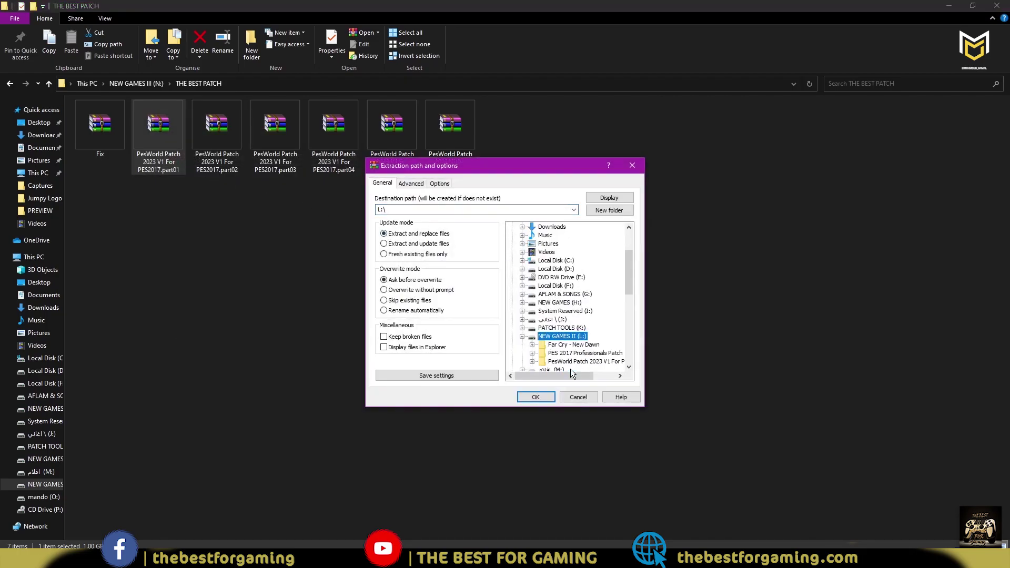
pyautogui.click(541, 398)
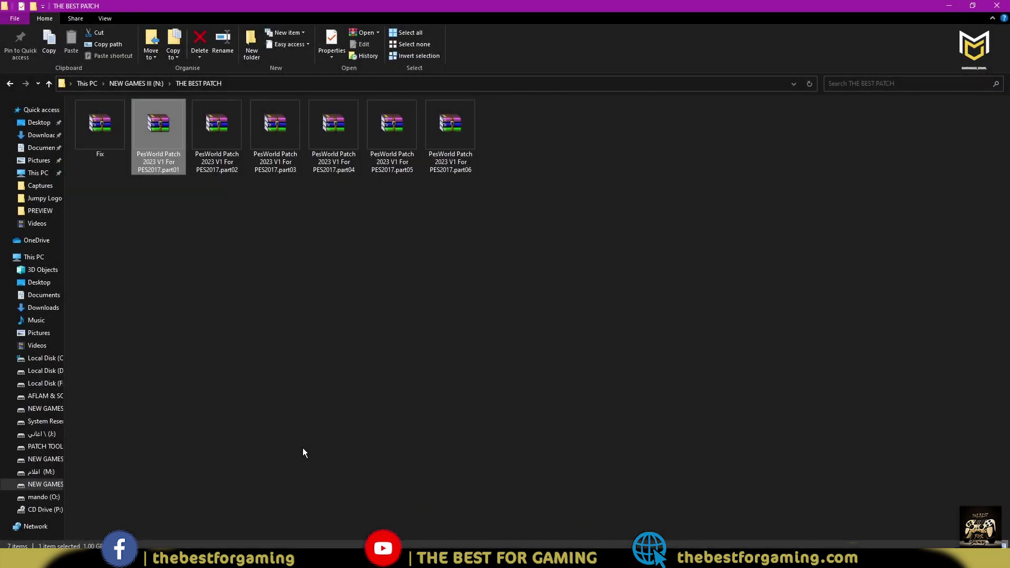
# Extract Fix.rar into its current folder and open the extracted Fix folder
pyautogui.rightClick(97, 130)
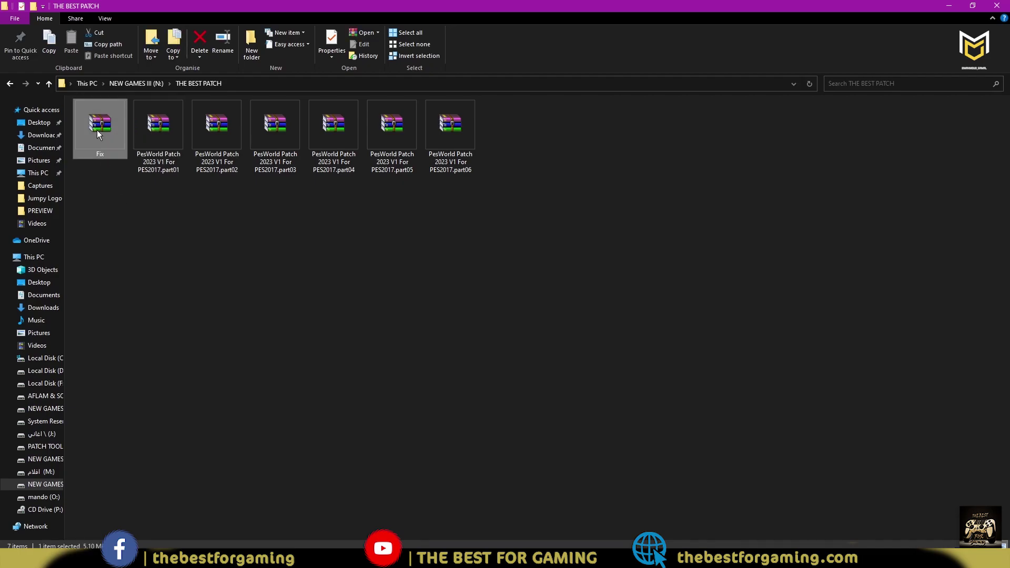
pyautogui.click(122, 173)
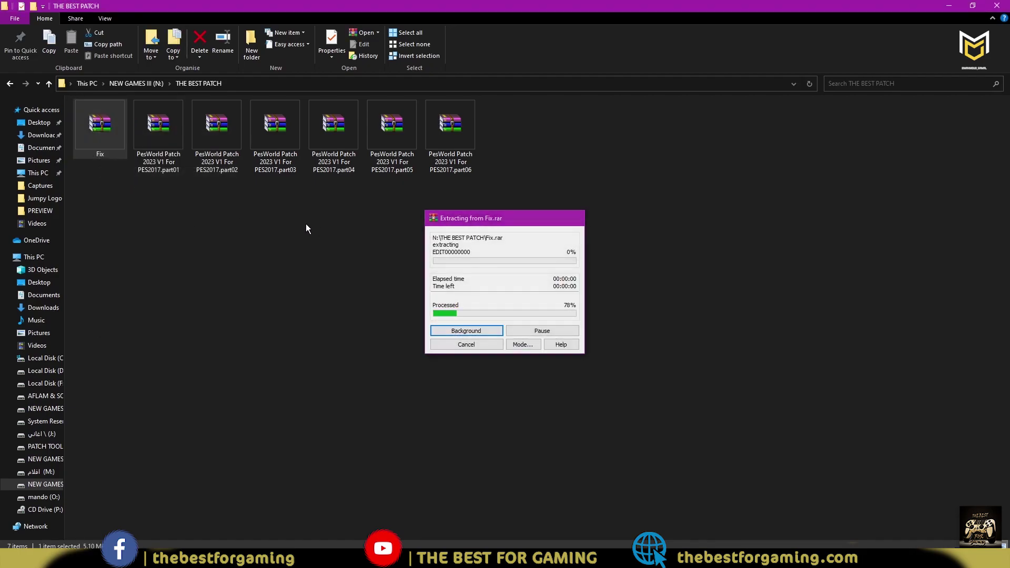
pyautogui.doubleClick(111, 135)
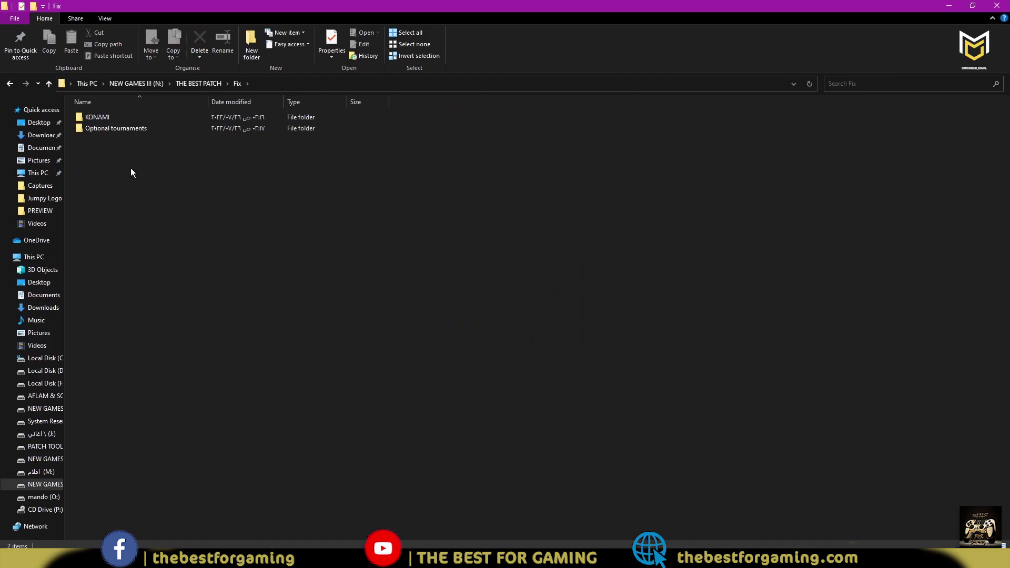
# Cut the KONAMI and Optional tournaments folders and go to the NEW GAMES II (L:) drive
pyautogui.moveTo(115, 183); pyautogui.dragTo(109, 97)
pyautogui.rightClick(114, 120)
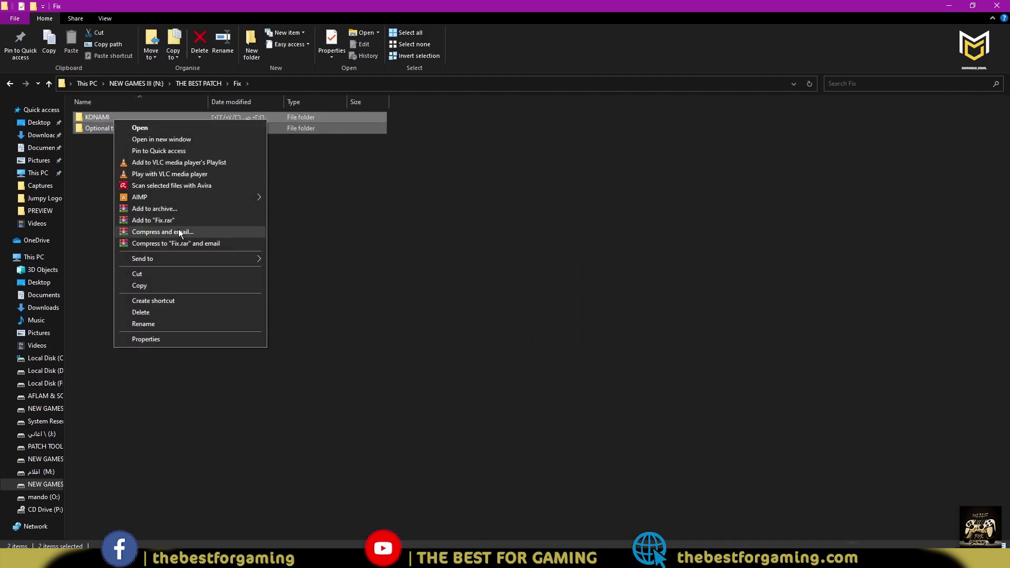
pyautogui.click(144, 274)
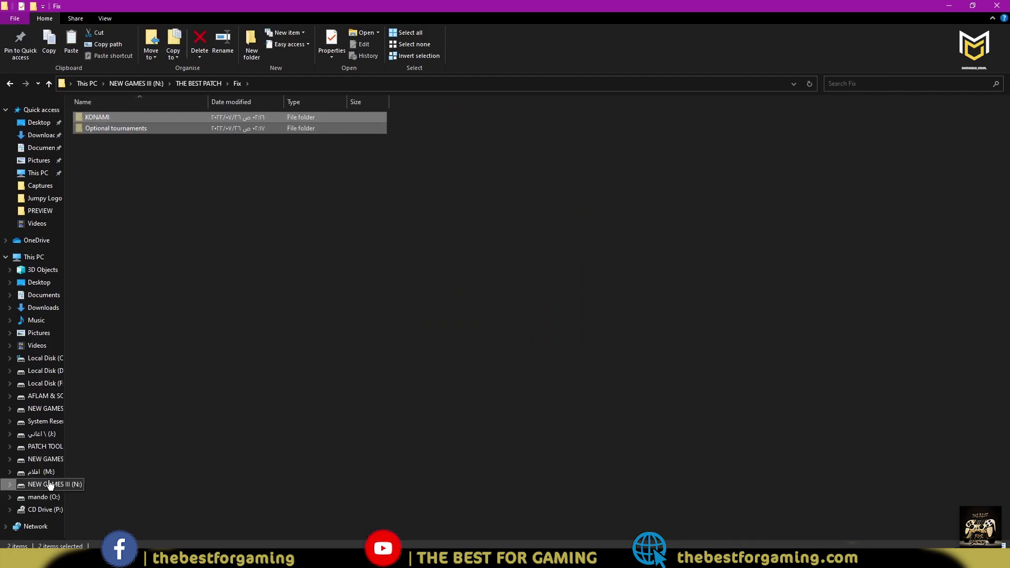
pyautogui.click(45, 460)
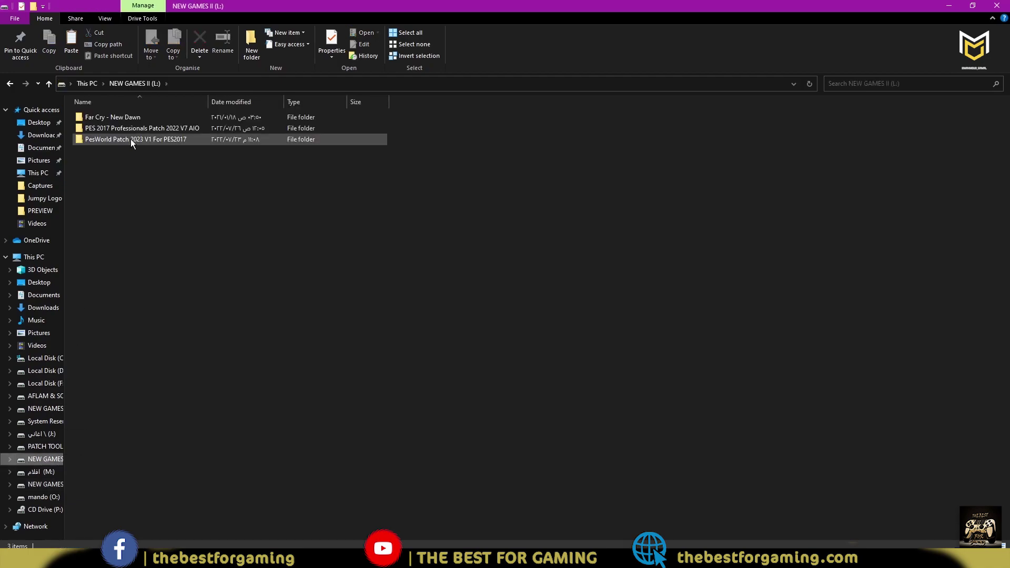